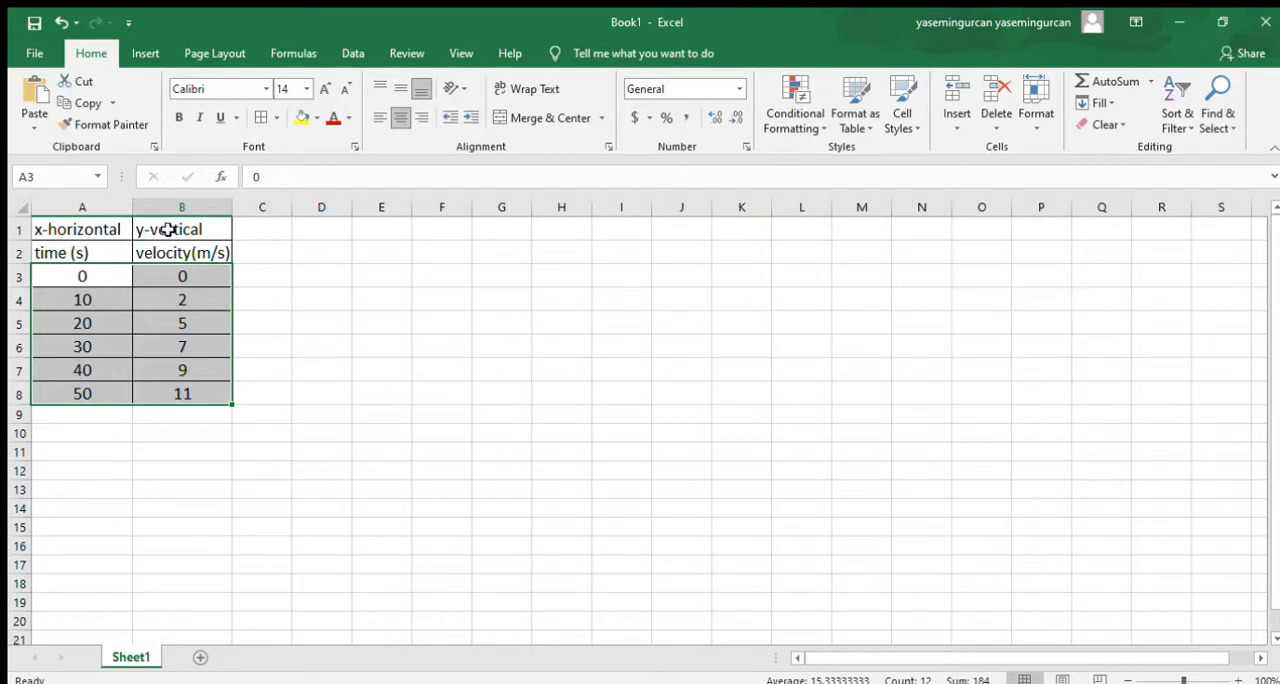
- Insert a scatter chart of the time and velocity data in A3:B8, with horizontal and vertical axis titles
left_click(128, 470)
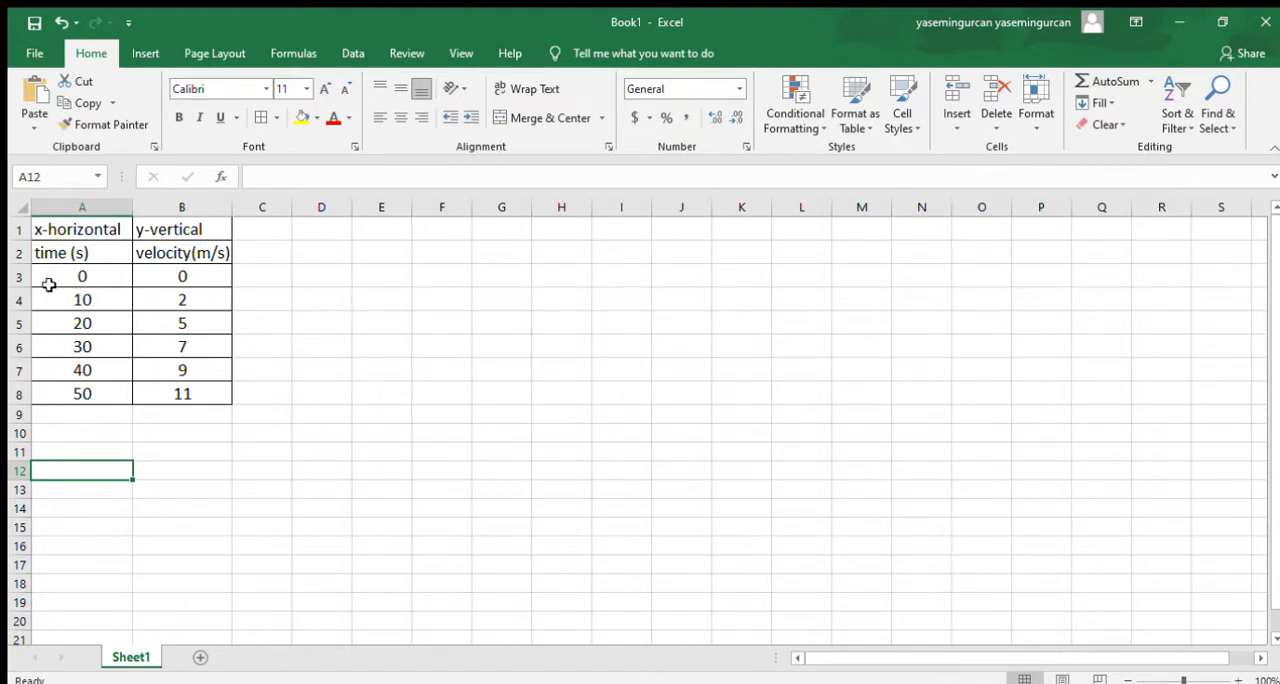
left_click_drag(45, 280, 181, 393)
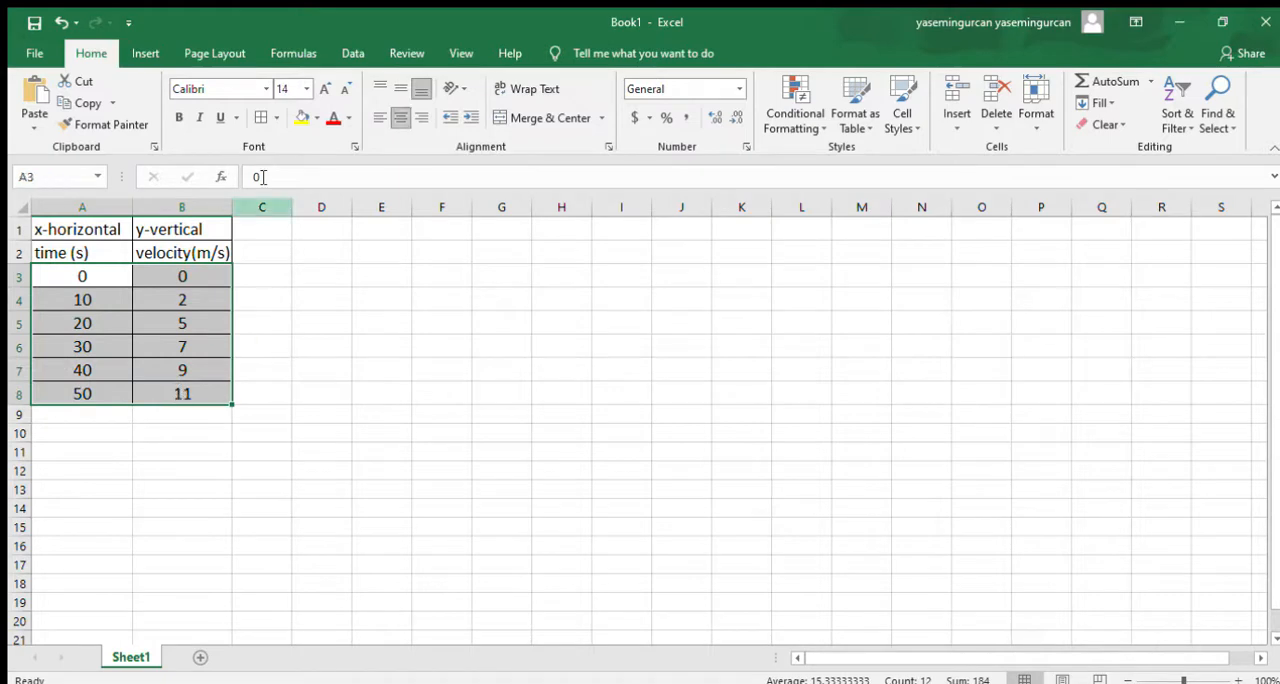
left_click(145, 53)
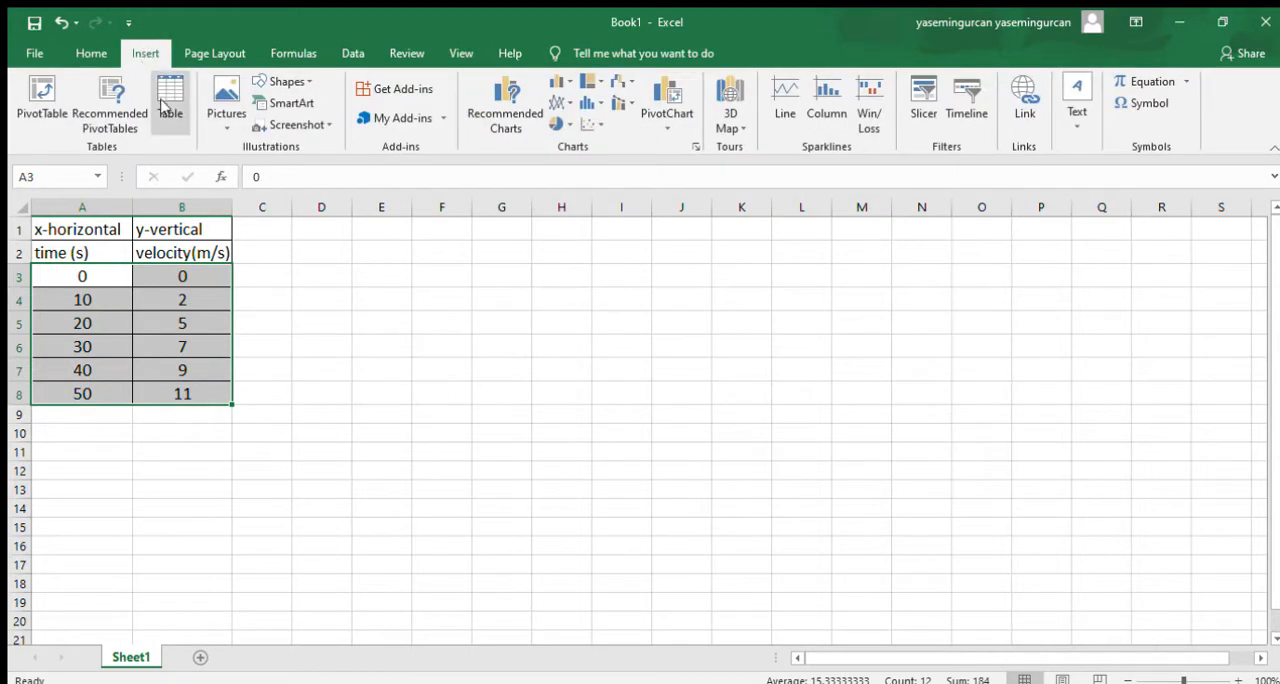
left_click(596, 119)
left_click(596, 121)
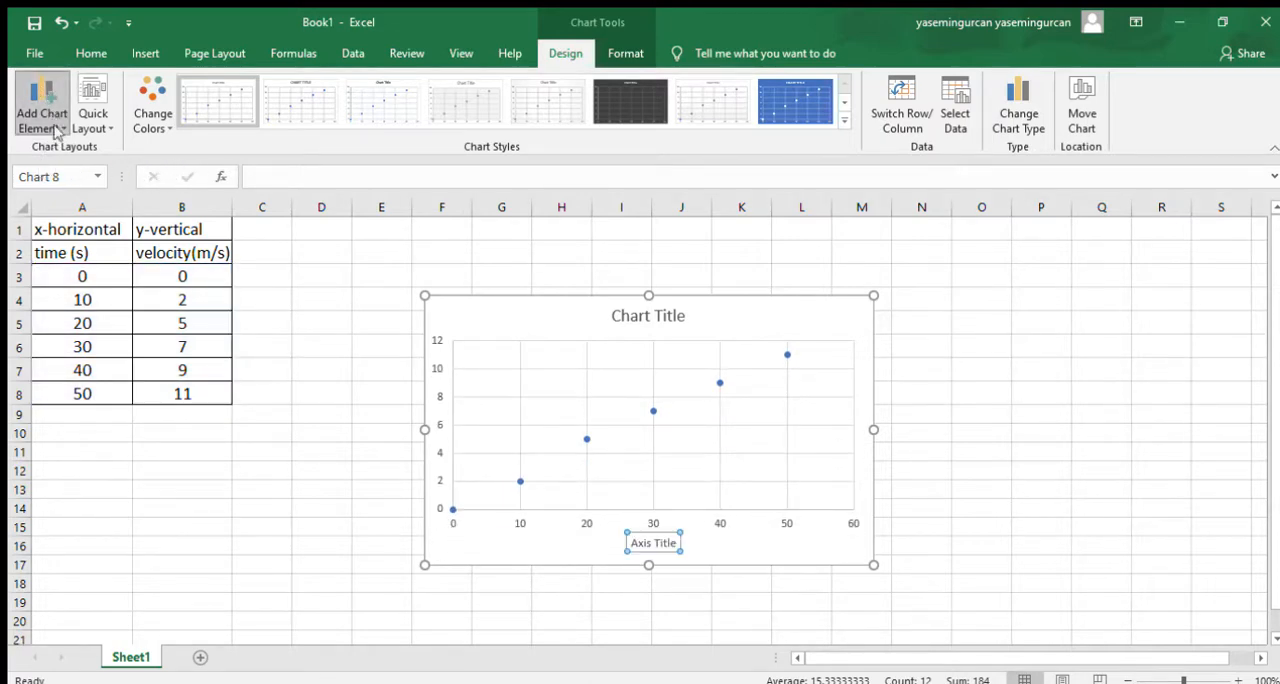
left_click(197, 224)
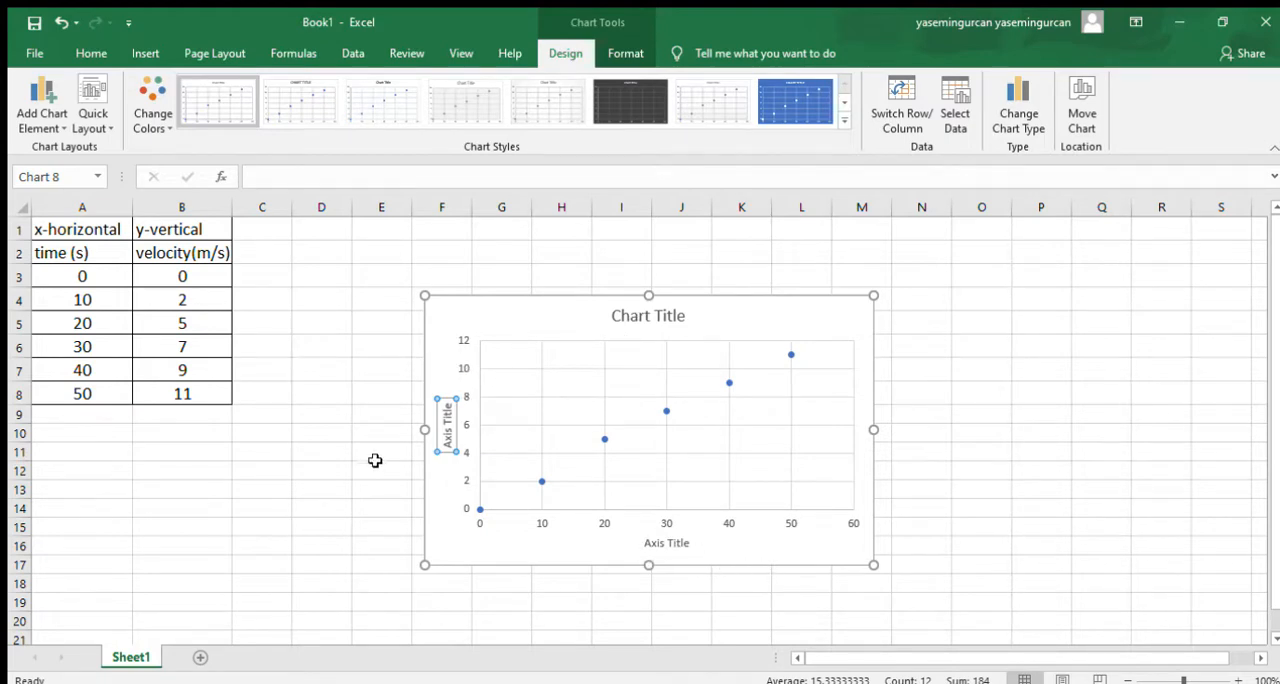
- Change the chart title to "velocity vs time"
left_click(688, 317)
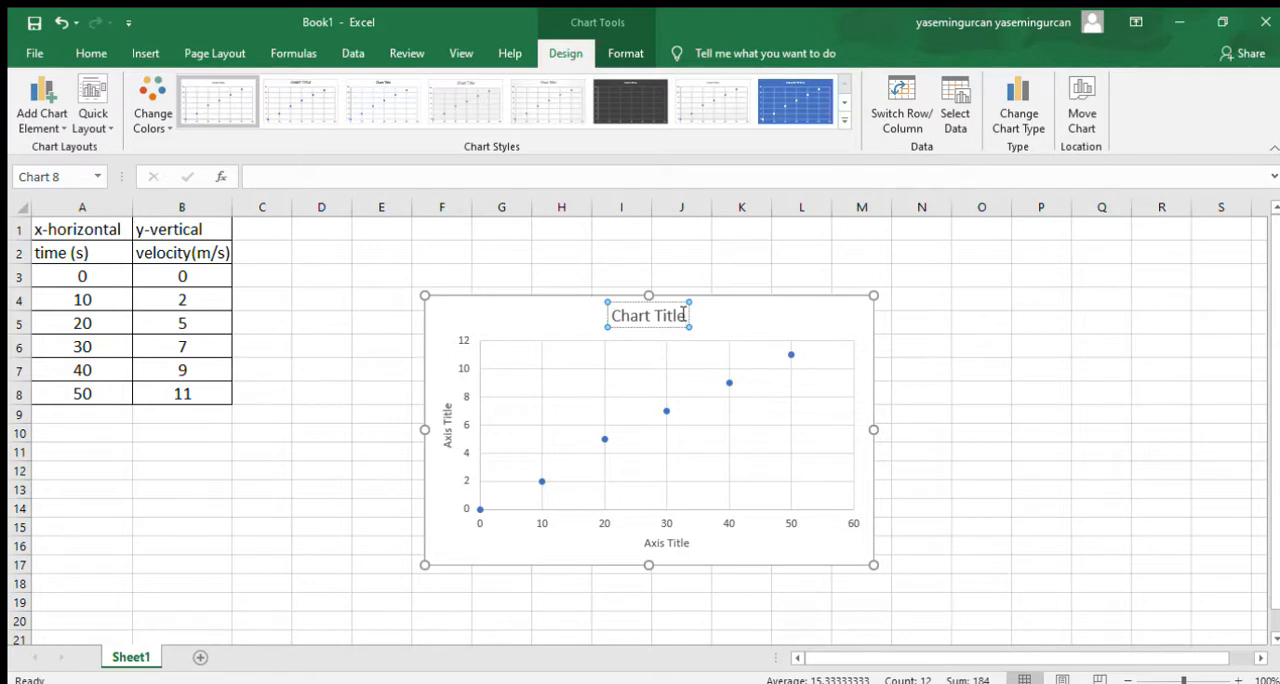
key("BackSpace")
key("BackSpace")
key("BackSpace")
key("BackSpace")
key("BackSpace")
key("BackSpace")
key("BackSpace")
key("BackSpace")
key("BackSpace")
key("BackSpace")
key("BackSpace")
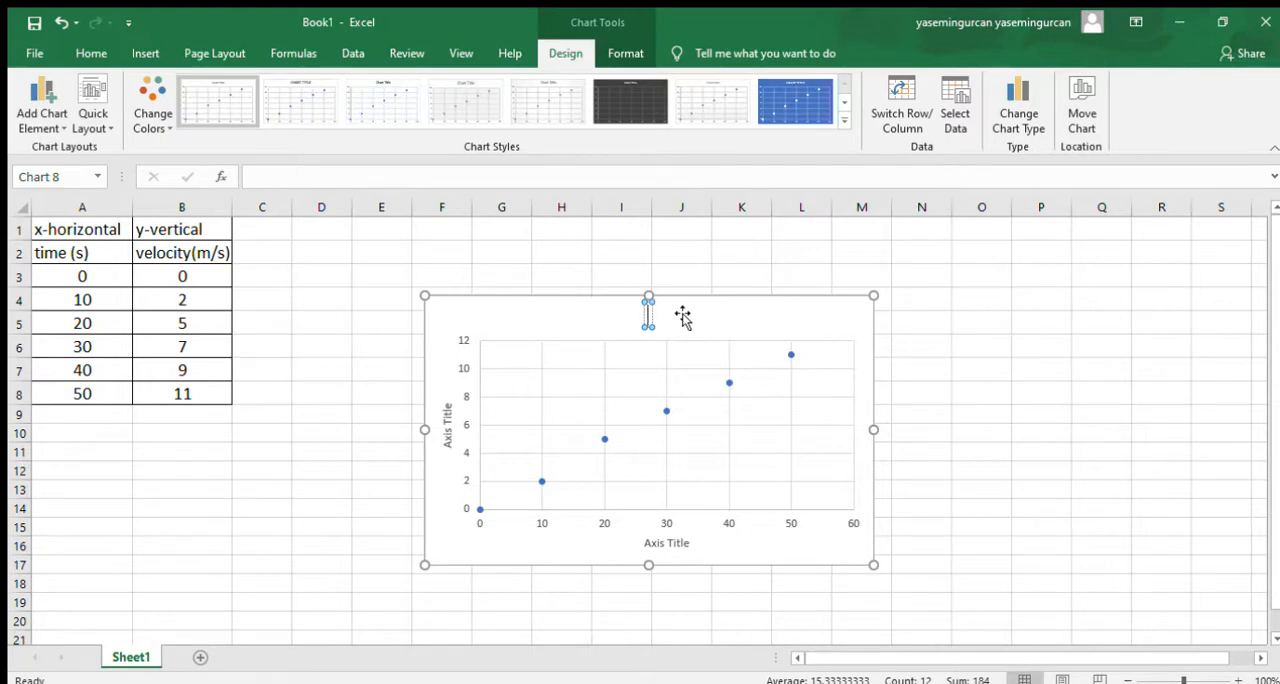
type("velocity")
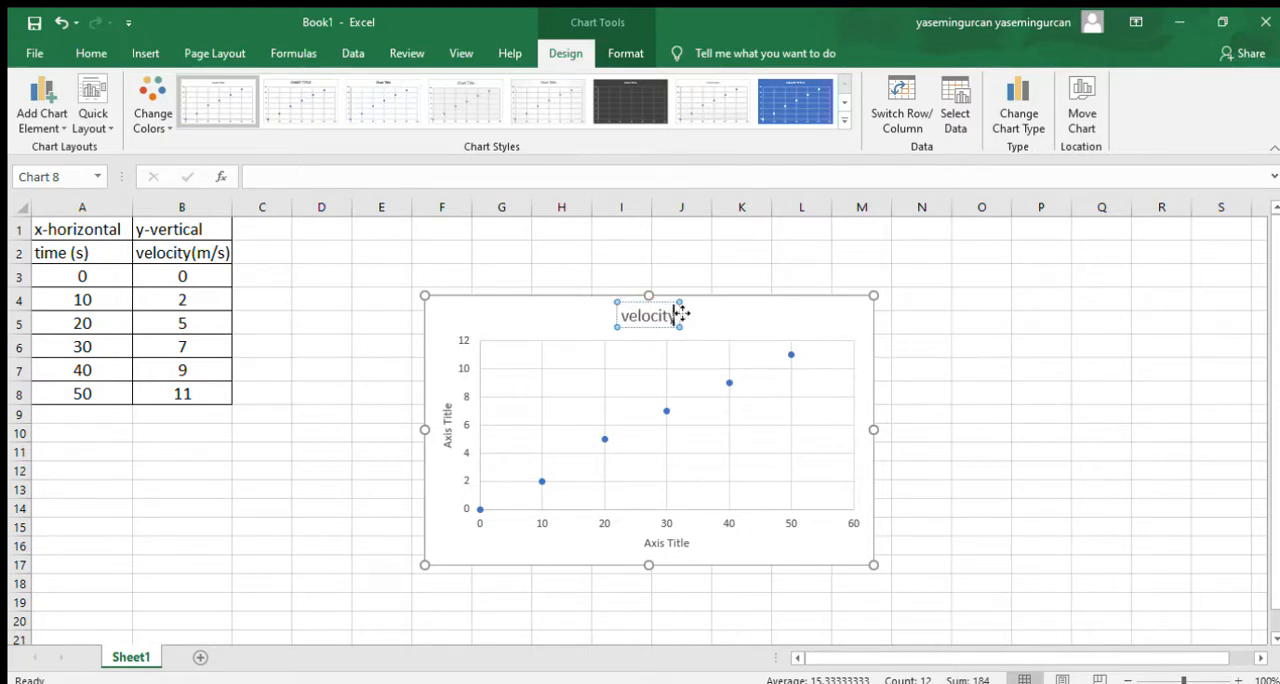
type(" vs")
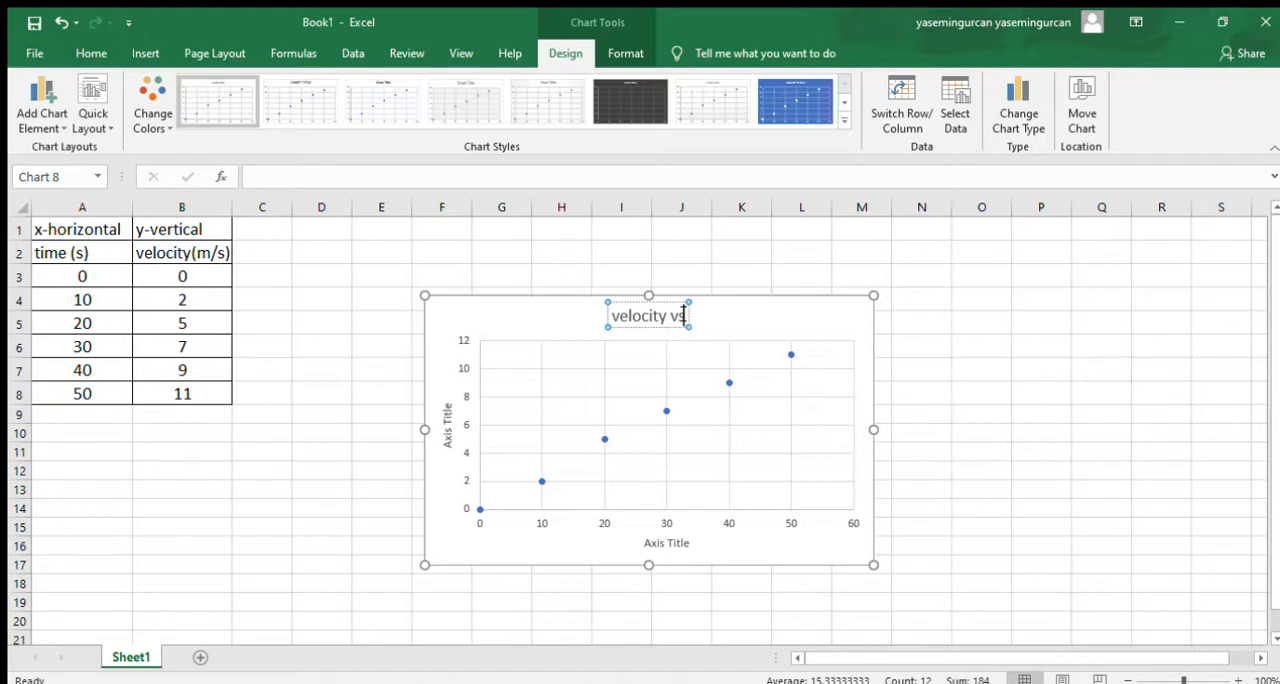
type(" time")
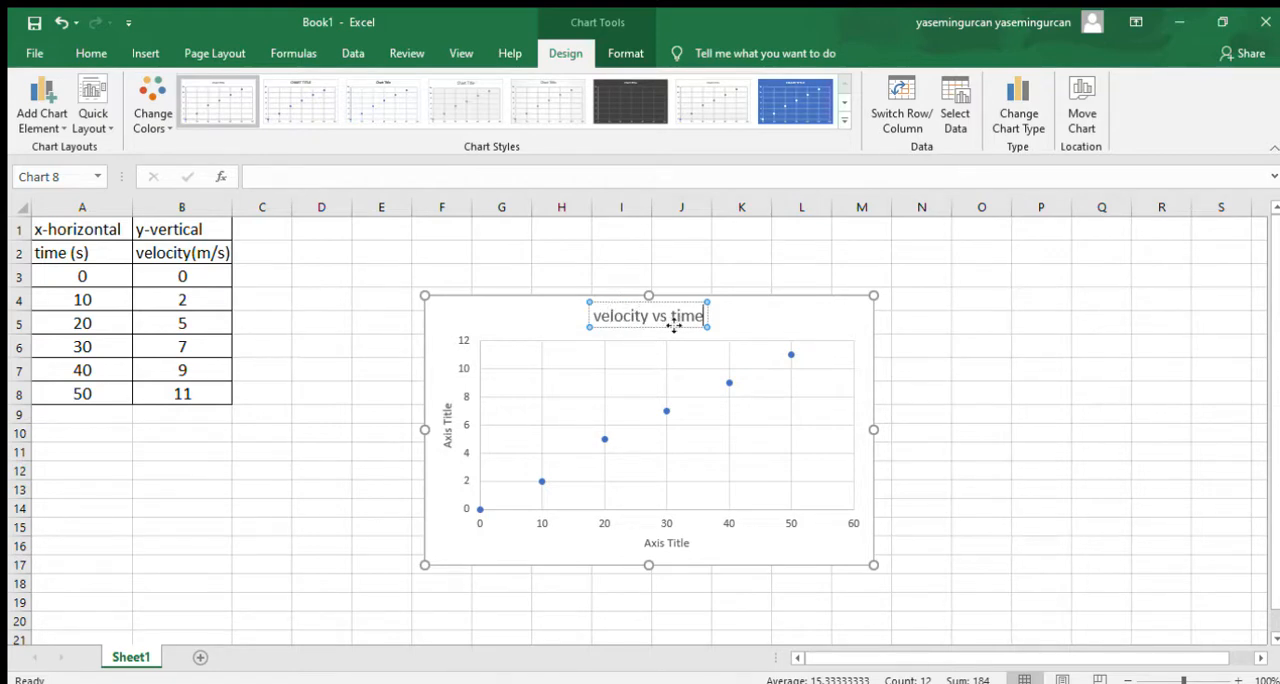
- Rename the chart's vertical axis title to "velocity(m/s)"
left_click(448, 429)
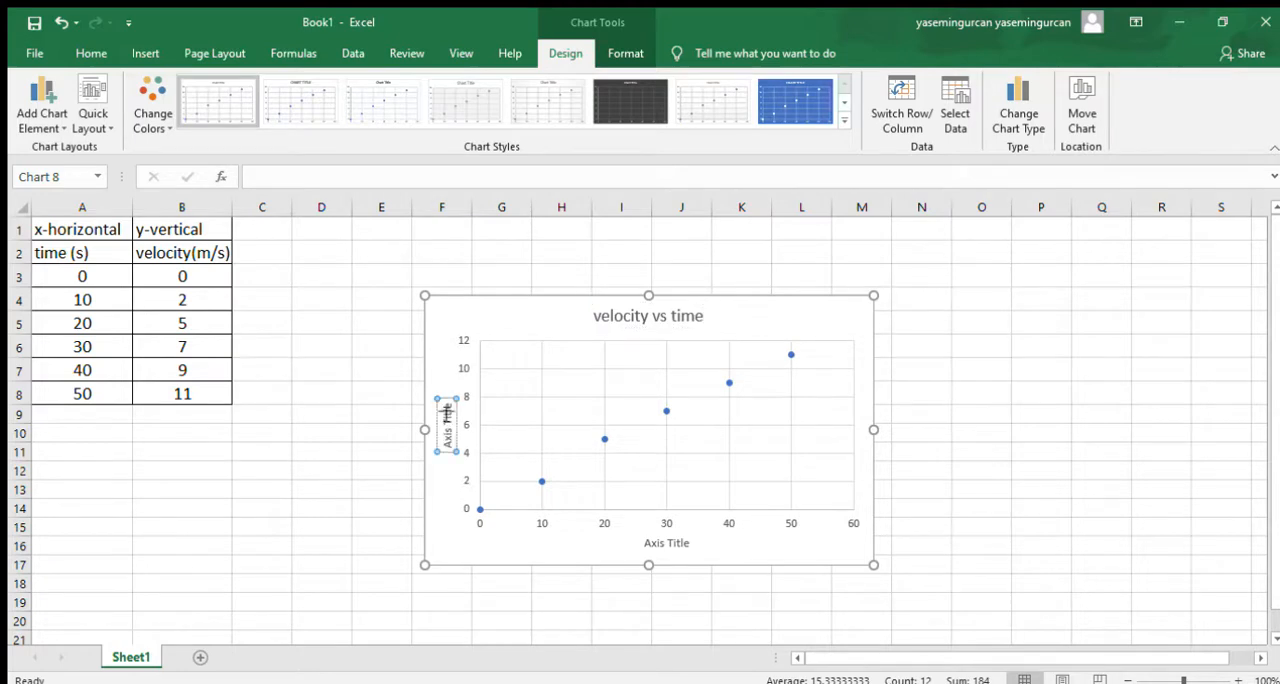
left_click(447, 403)
key("BackSpace")
key("BackSpace")
key("BackSpace")
key("BackSpace")
key("BackSpace")
key("BackSpace")
key("BackSpace")
key("BackSpace")
key("BackSpace")
key("BackSpace")
type("velocity(m/s)")
left_click(453, 505)
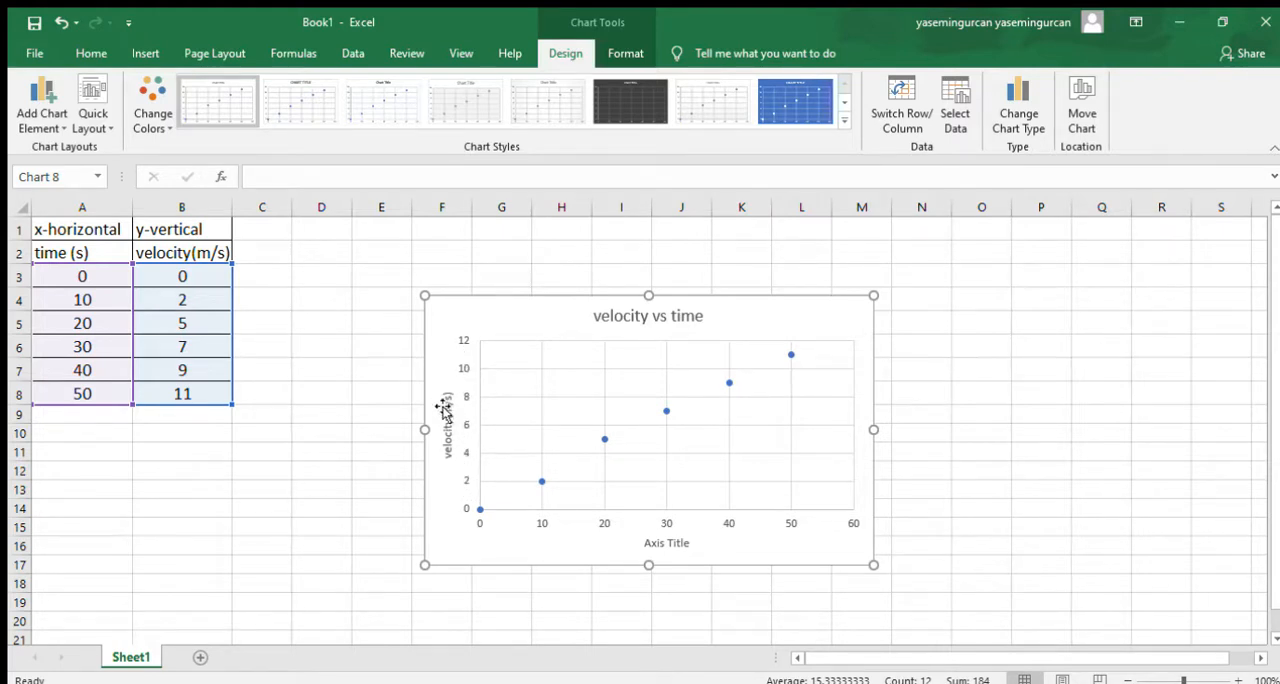
- Rename the chart's horizontal axis title to "time(s)"
left_click(660, 544)
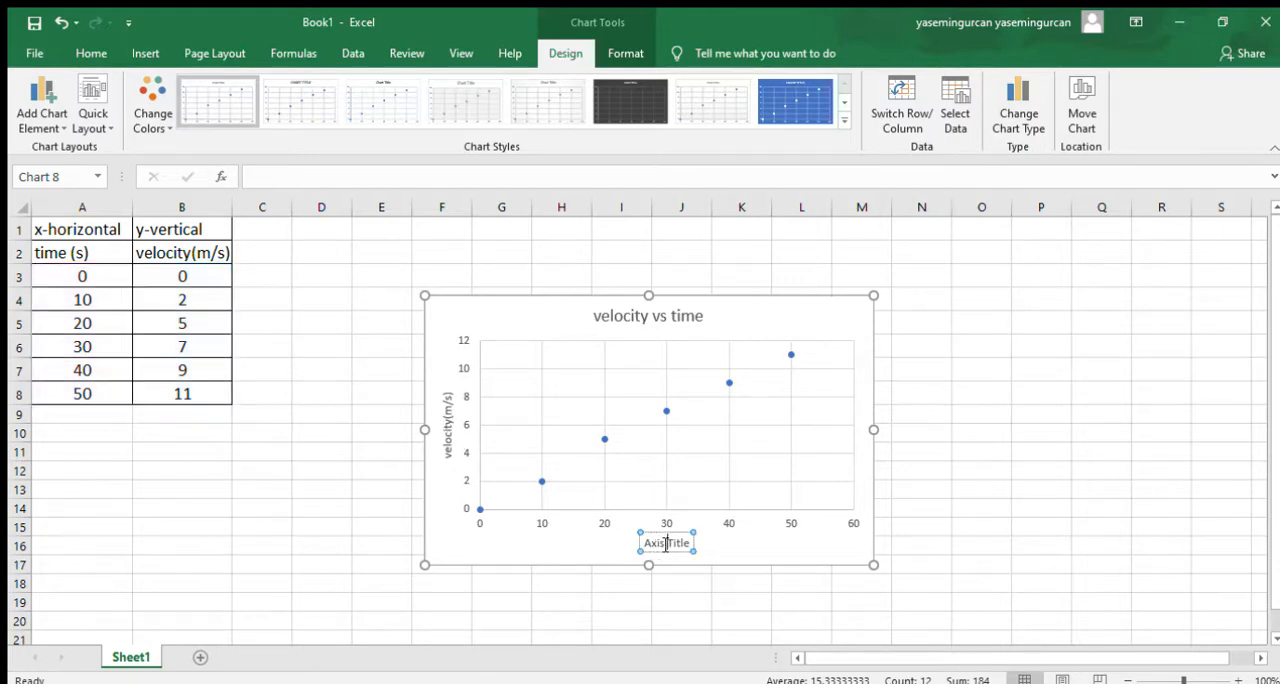
key("BackSpace")
key("BackSpace")
key("BackSpace")
key("BackSpace")
key("BackSpace")
key("BackSpace")
key("BackSpace")
key("BackSpace")
key("BackSpace")
key("BackSpace")
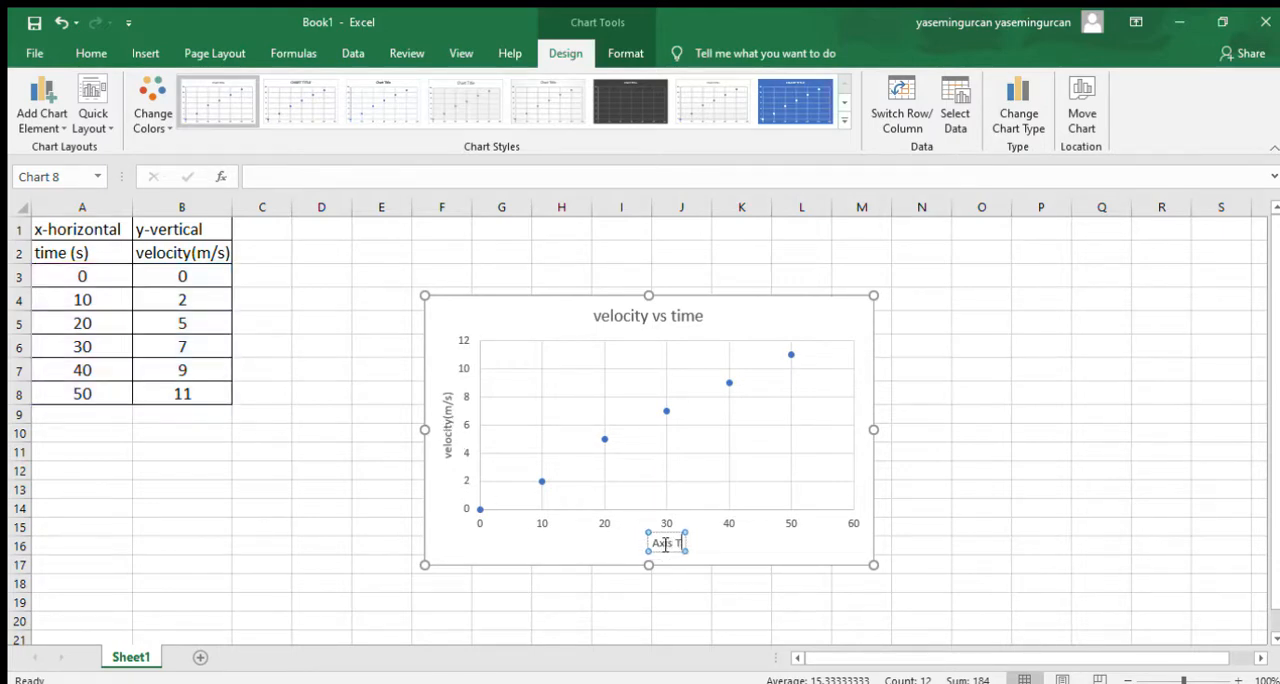
type("time(s)")
left_click(763, 557)
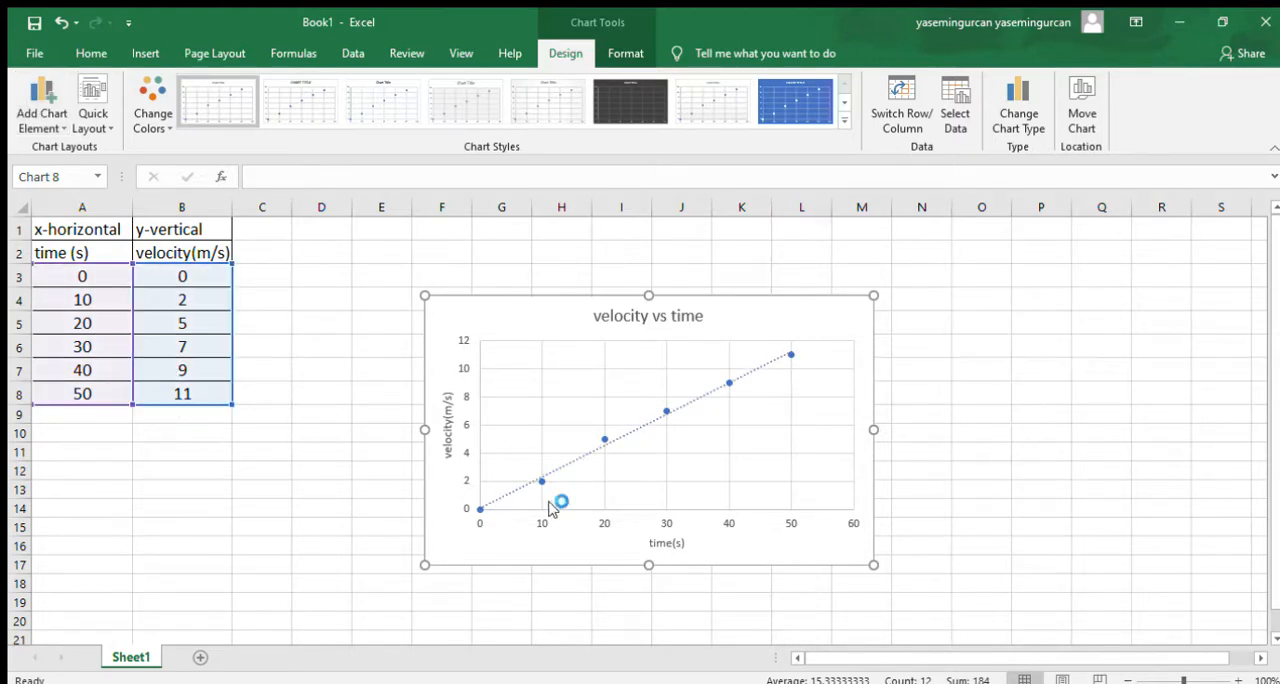
- Display the linear trendline's equation on the chart and move it above the plot area, beside the chart title
left_click(785, 349)
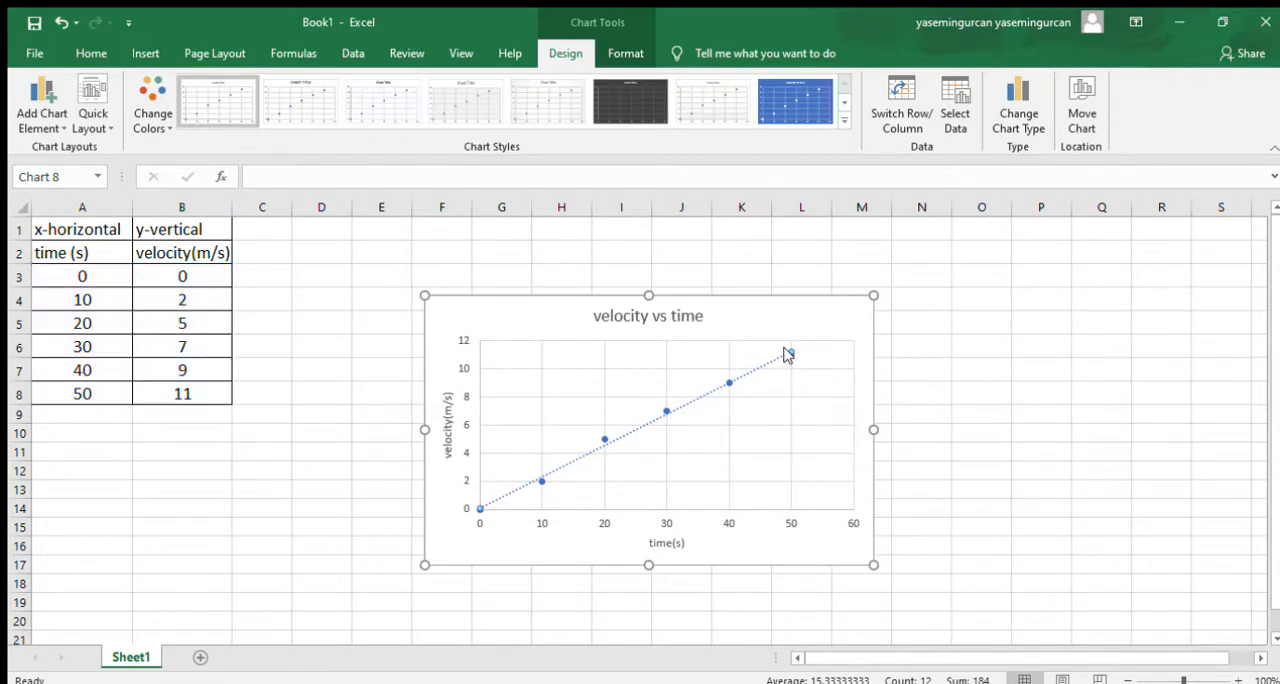
left_click(831, 481)
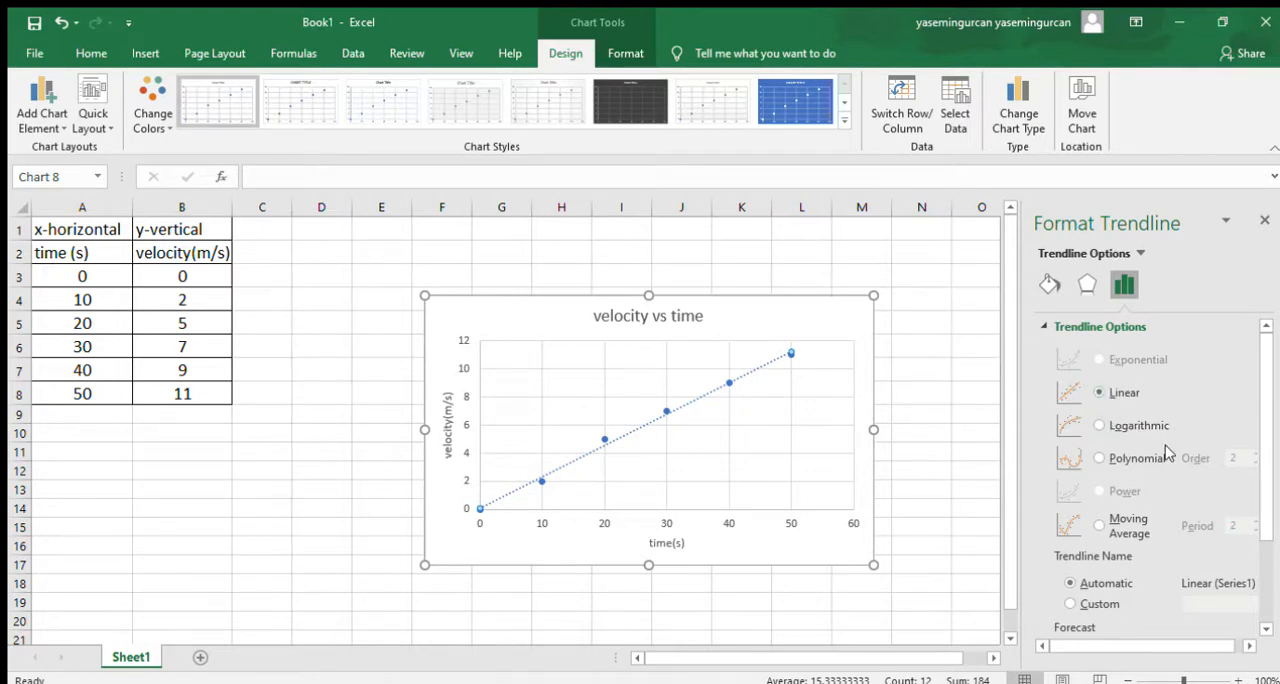
scroll(1165, 453, "down", 1)
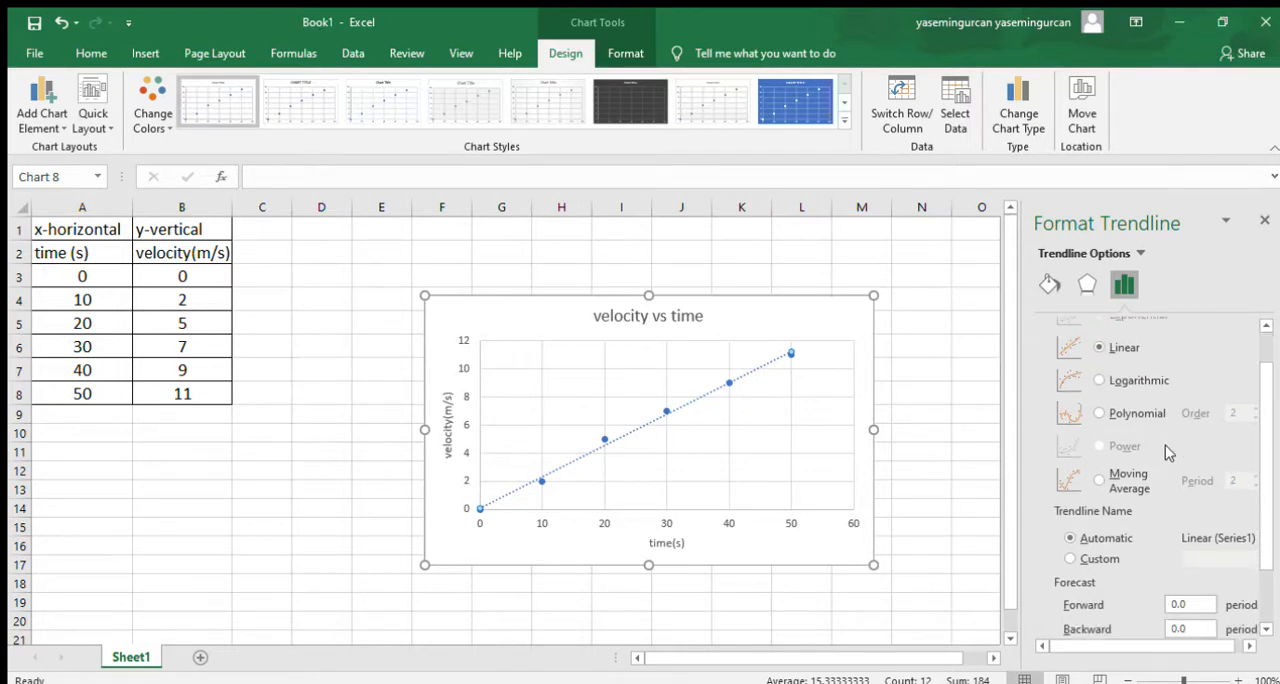
scroll(1165, 453, "down", 2)
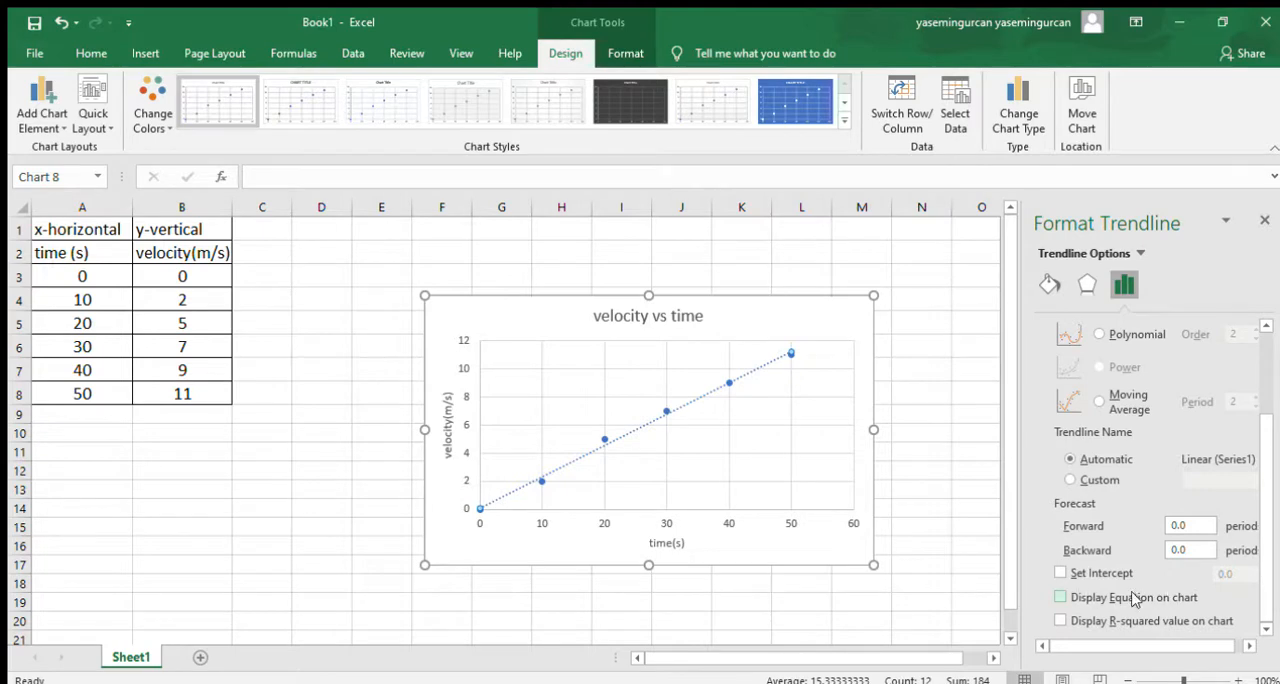
left_click(1058, 598)
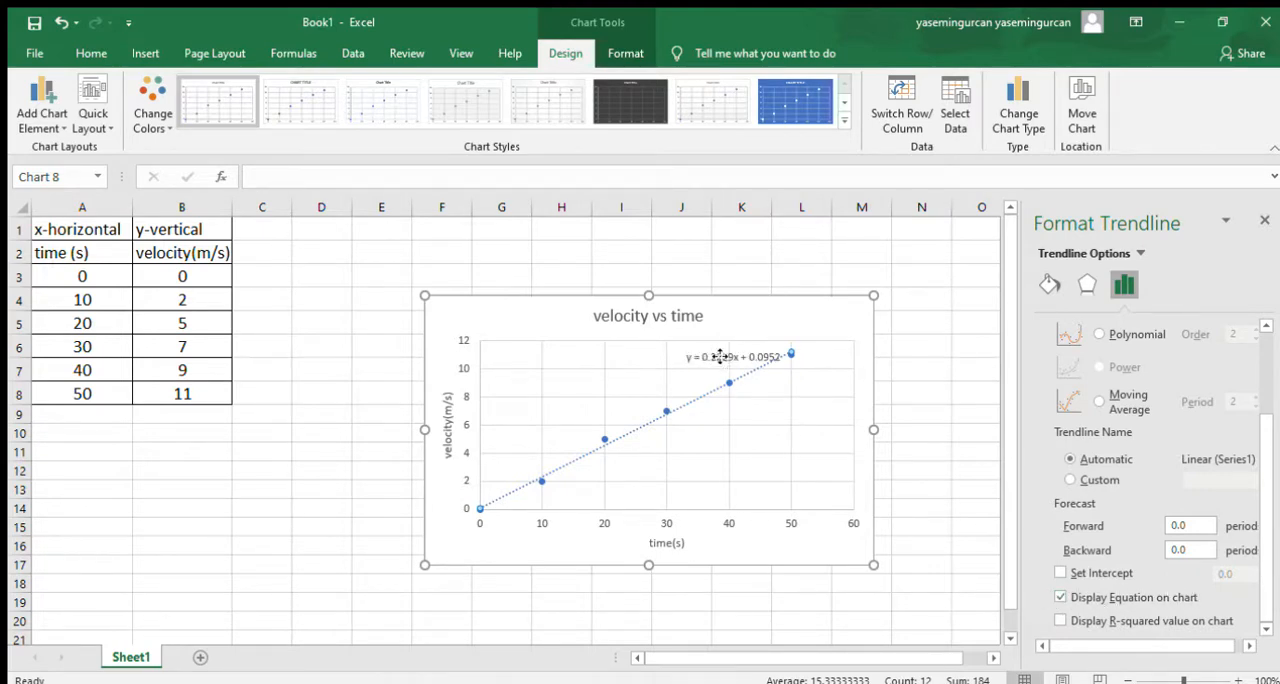
left_click_drag(720, 356, 765, 318)
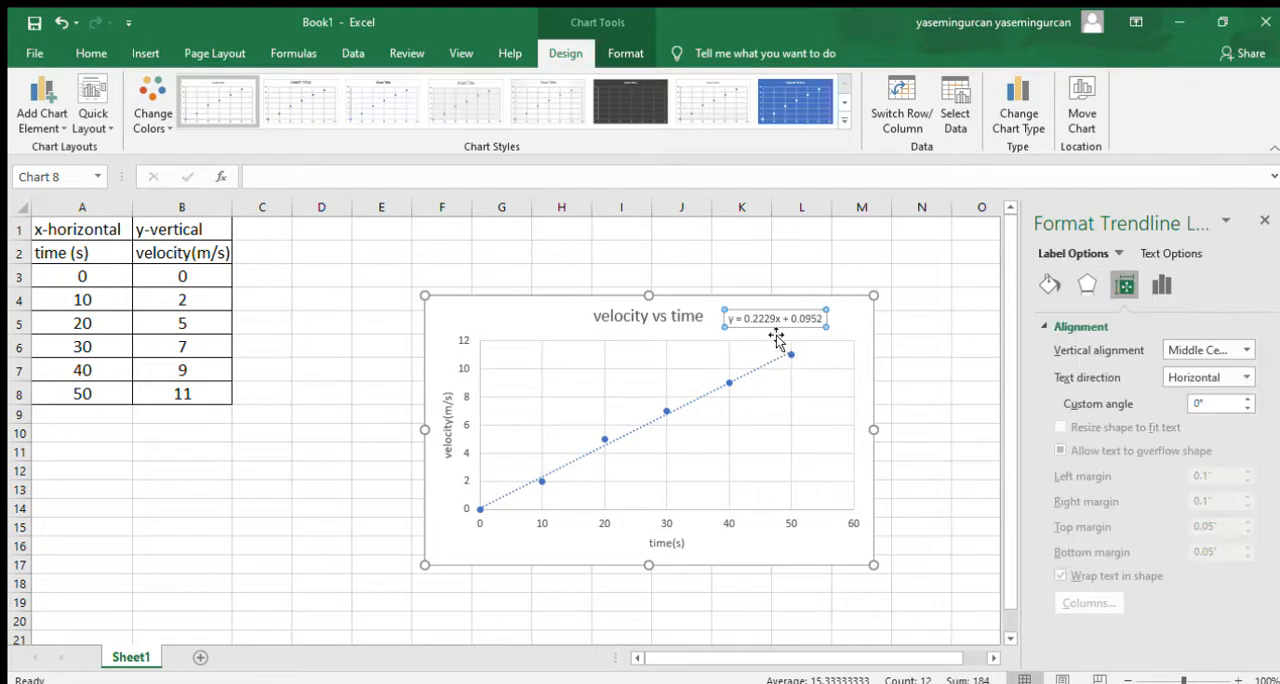